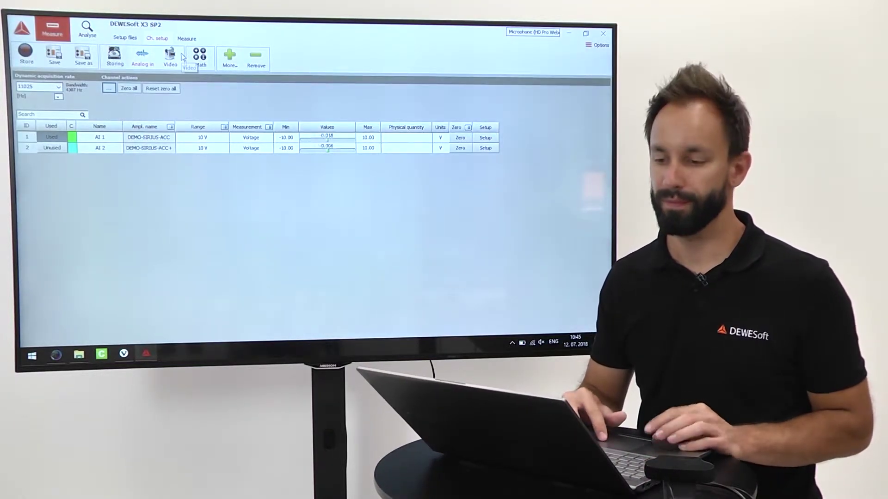
Switch Ch. setup to the Video channels, listing the HD Pro Webcam C920 as Camera 0.
click(183, 57)
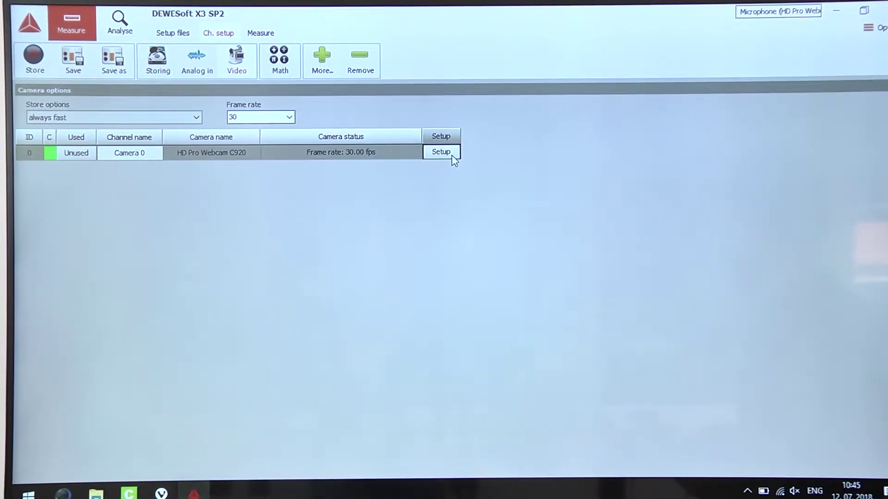
Give Camera 0 H264 16 bit compression, 1920x1080 resolution and a 10 fps frame rate.
click(441, 152)
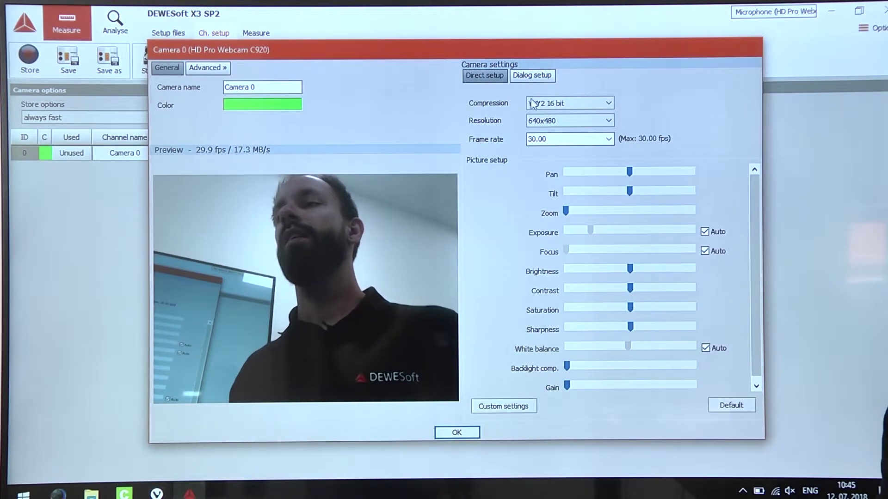
click(581, 104)
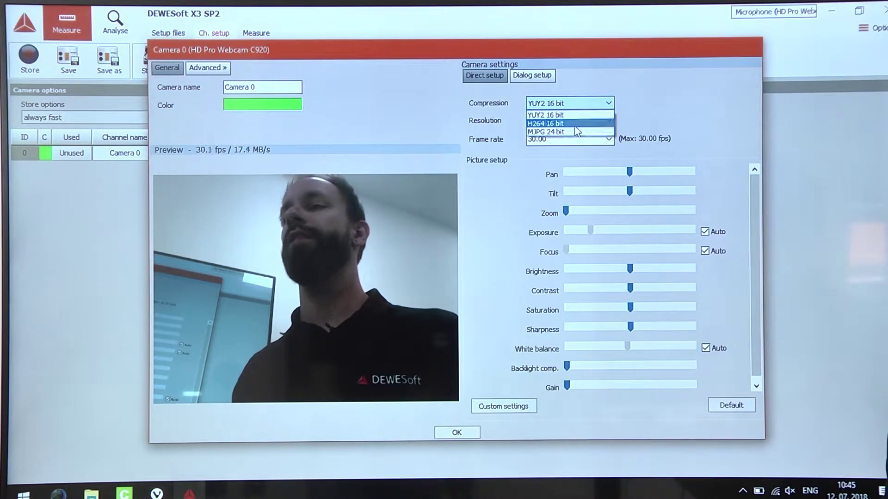
click(575, 125)
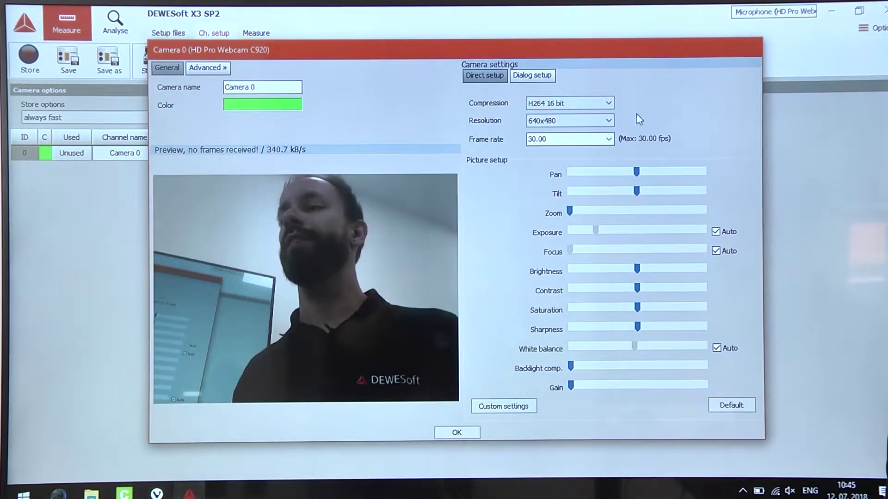
click(600, 122)
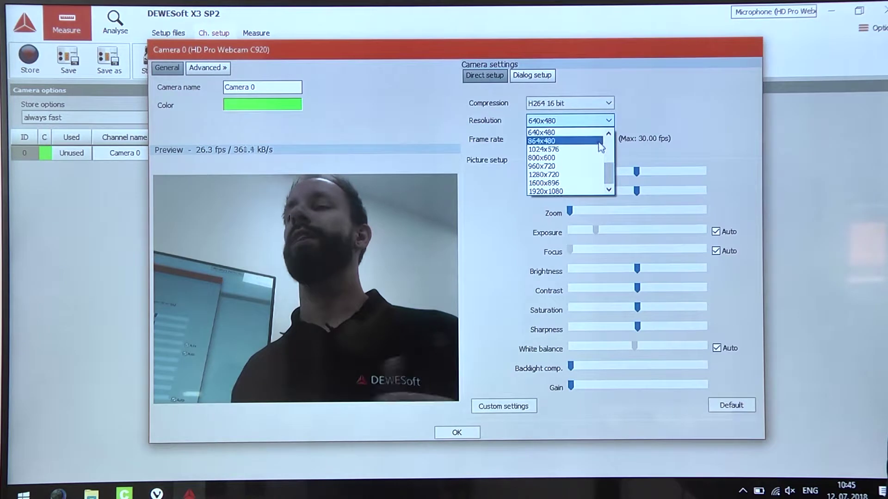
click(580, 191)
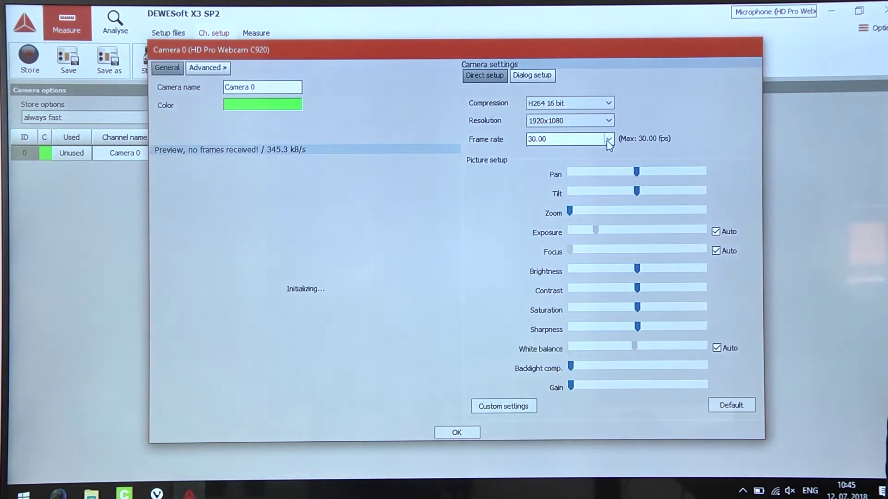
click(609, 139)
click(557, 169)
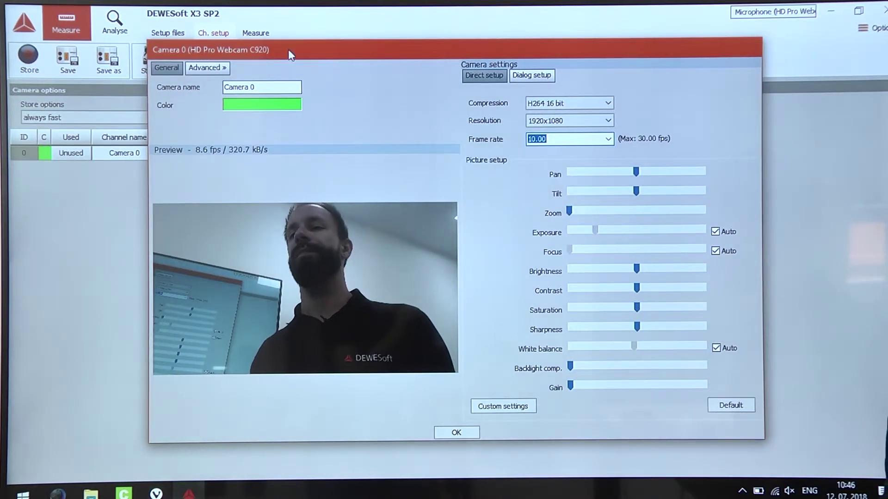
Browse Camera 0's advanced File format, Codec, Online decompression and Rotation options.
click(217, 69)
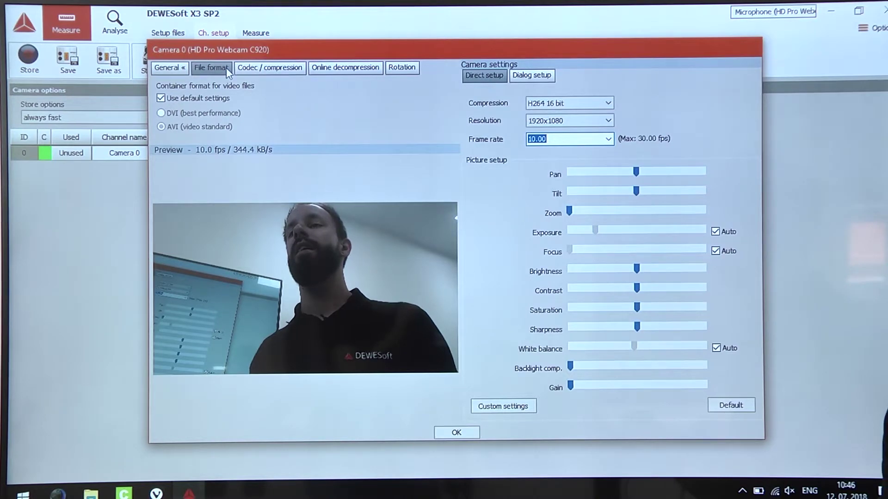
click(276, 70)
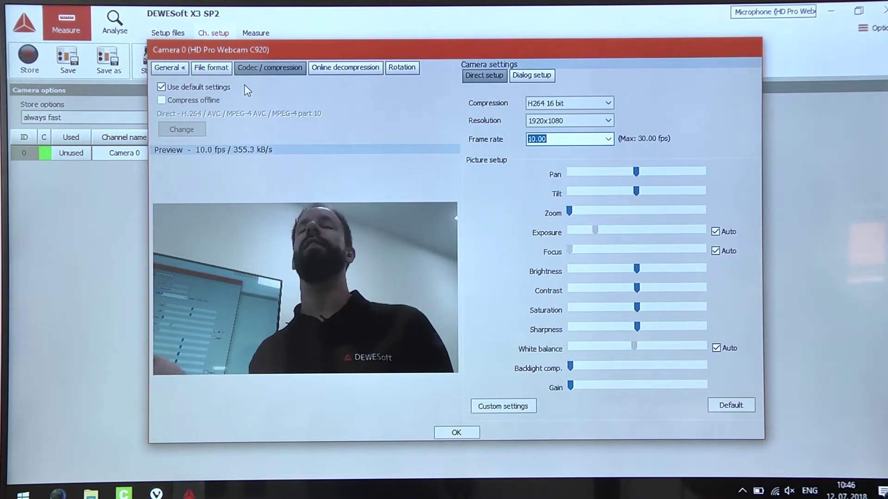
click(349, 69)
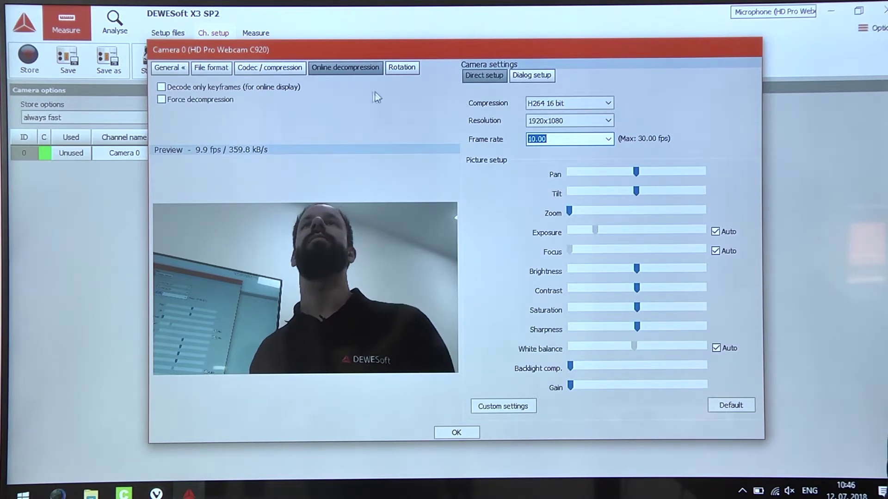
click(404, 69)
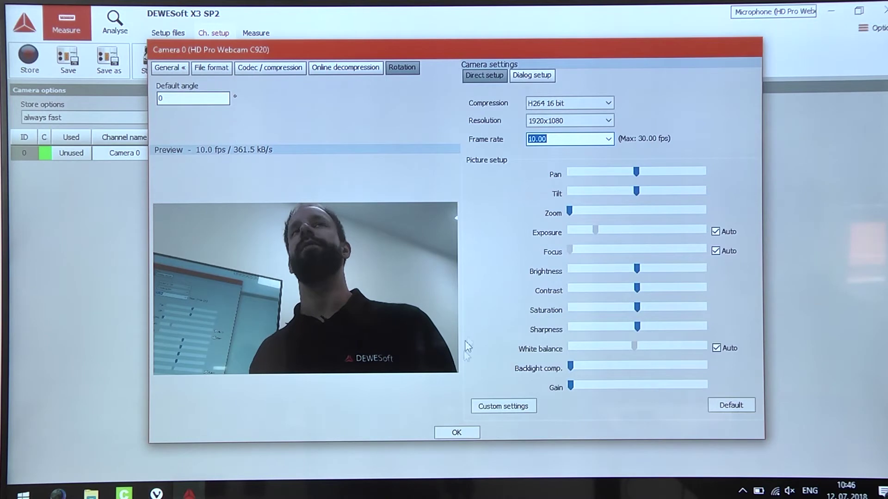
Confirm the camera setup, set Camera 0 to Used, and switch to Measure mode.
click(469, 434)
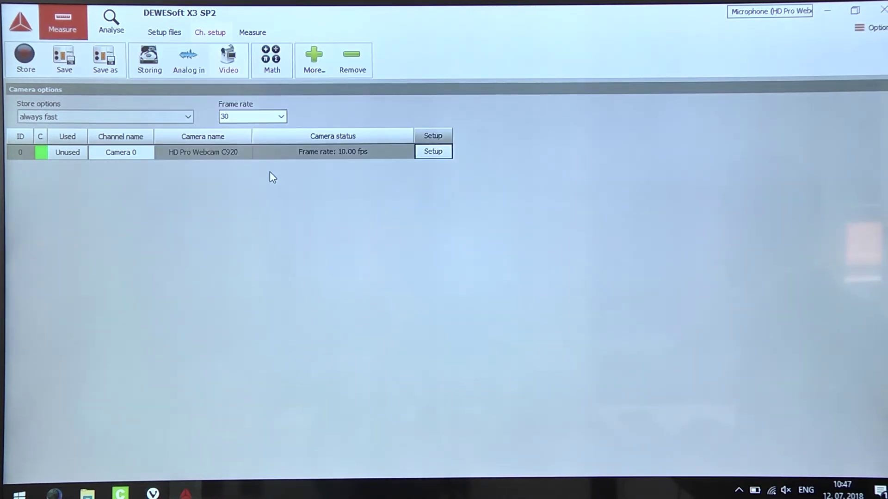
click(70, 156)
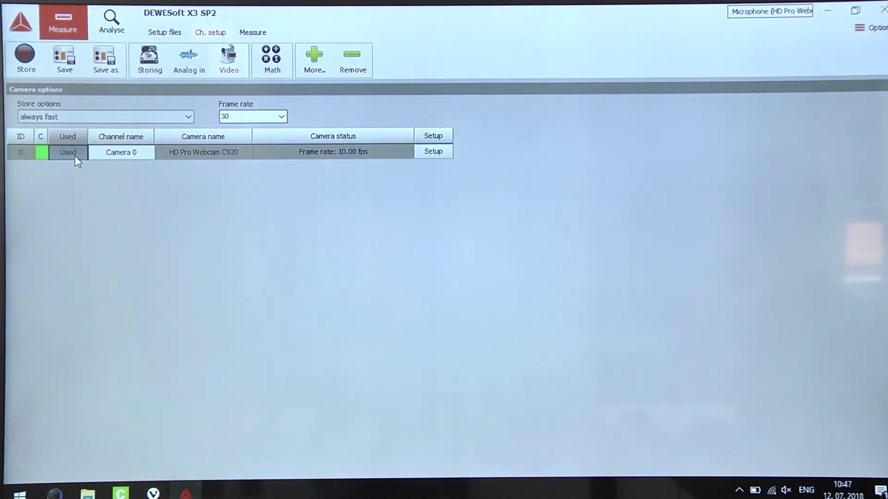
click(256, 35)
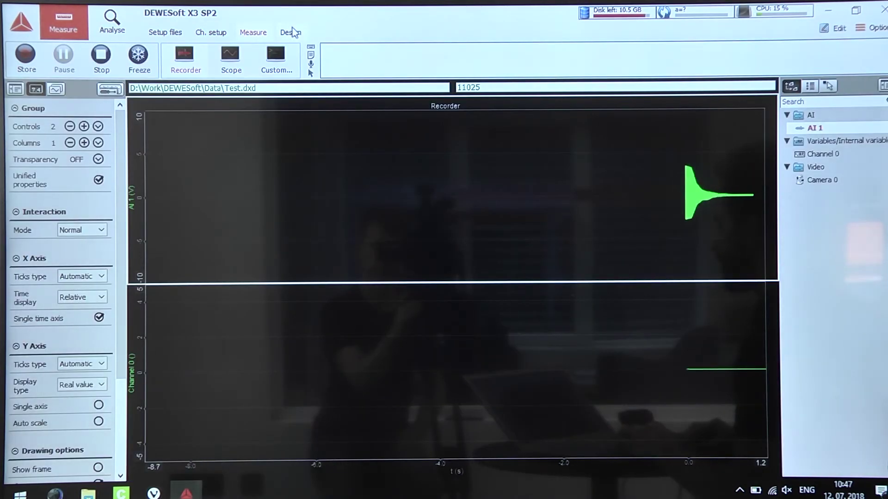
In Design mode, add a proportionally scaled Camera 0 video display within the recorder area.
click(292, 32)
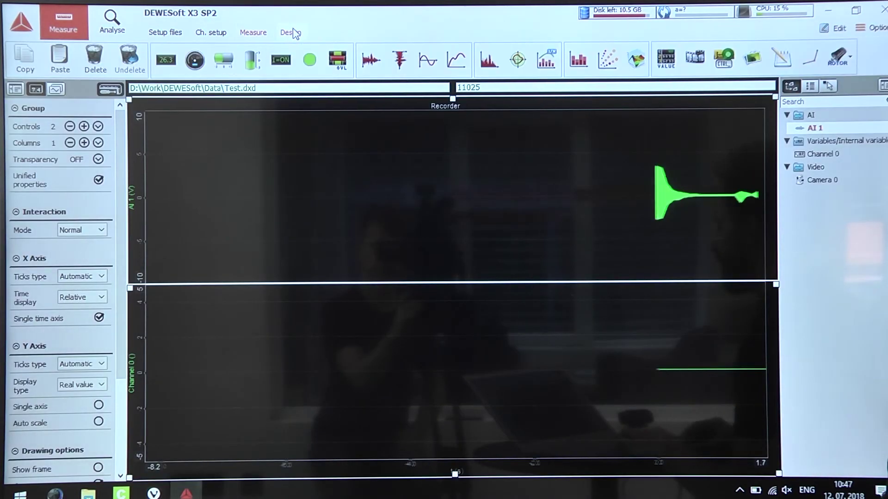
click(695, 58)
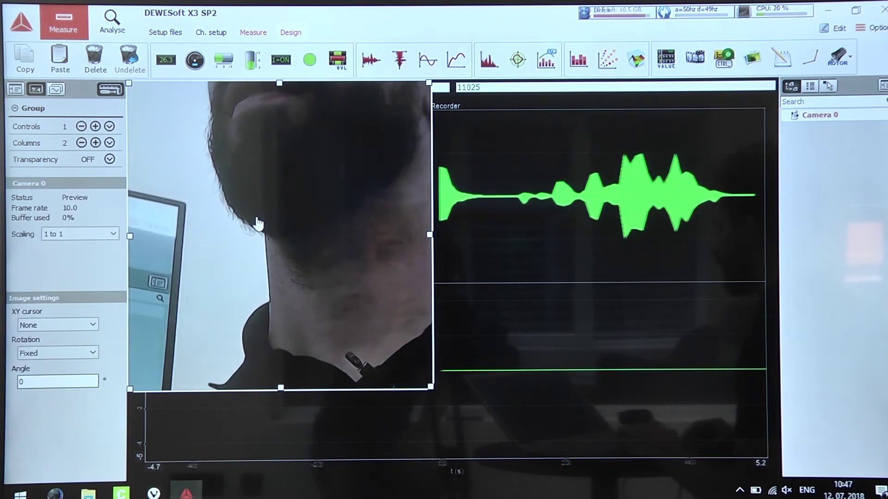
click(83, 233)
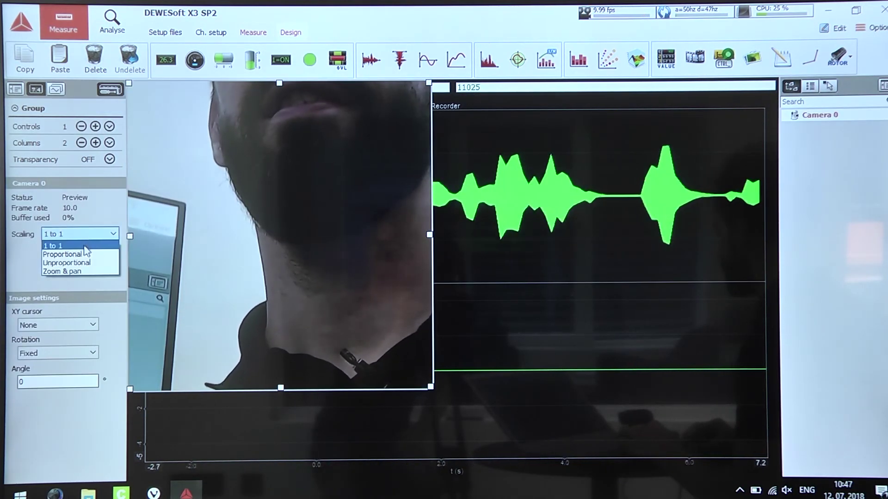
click(63, 253)
drag(265, 298, 342, 326)
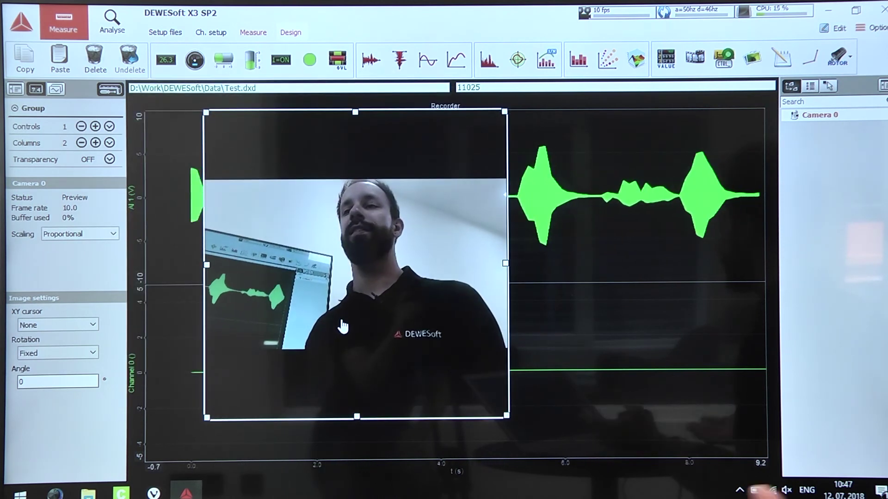